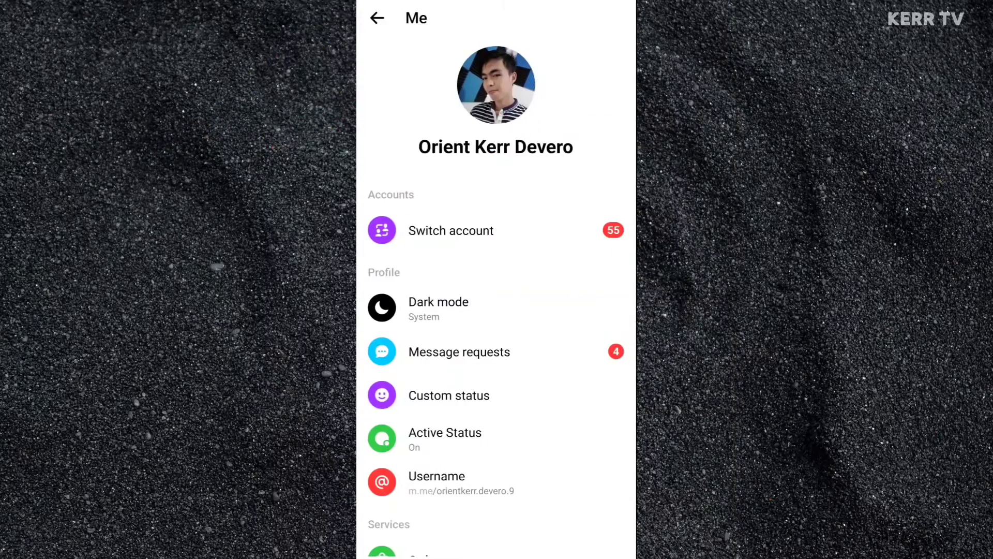
left_click_drag(485, 497, 528, 169)
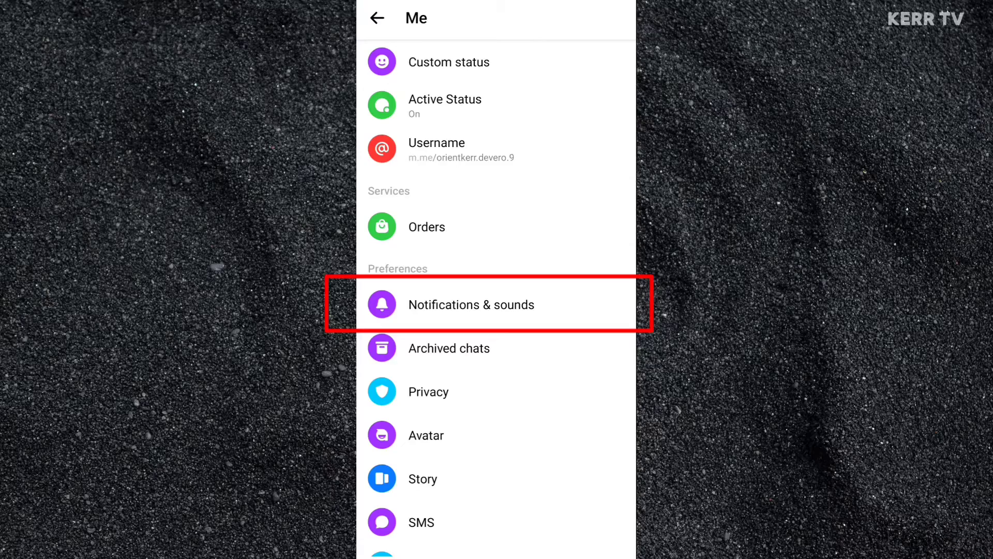
Choose ringtone_000 as the call ringtone in Notifications & sounds
left_click(517, 304)
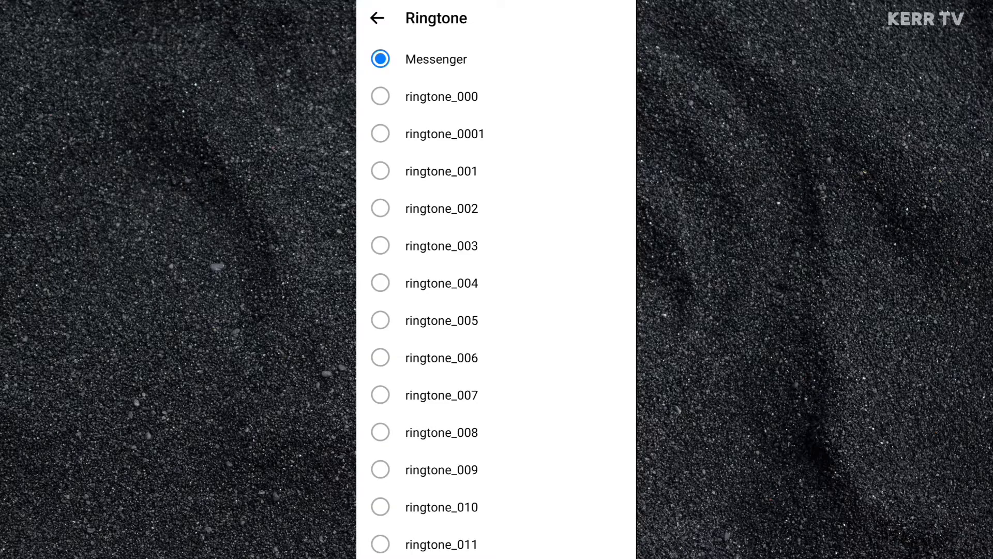
left_click(514, 97)
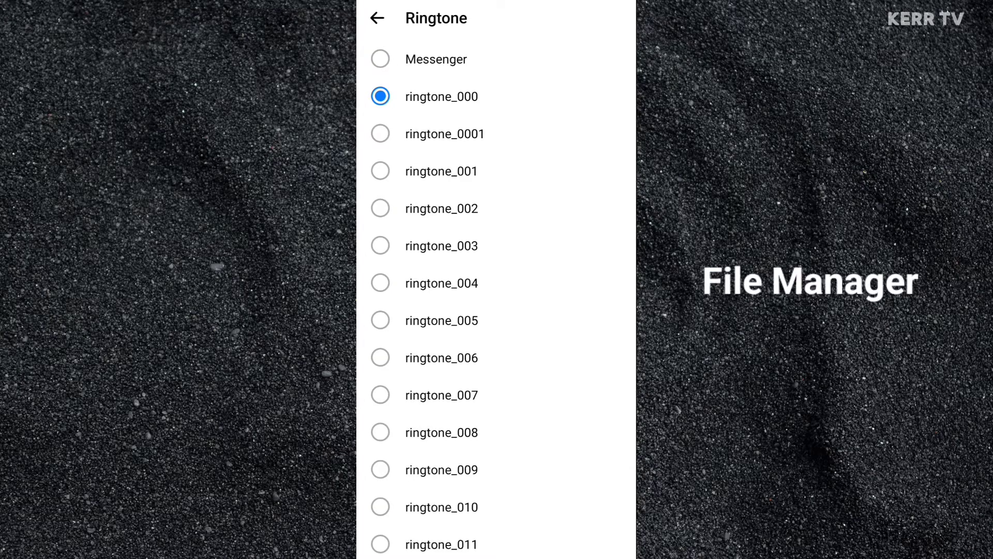
Back out of Messenger's settings and swipe Messenger away from the recent apps
left_click(436, 59)
key("Escape")
key("Escape")
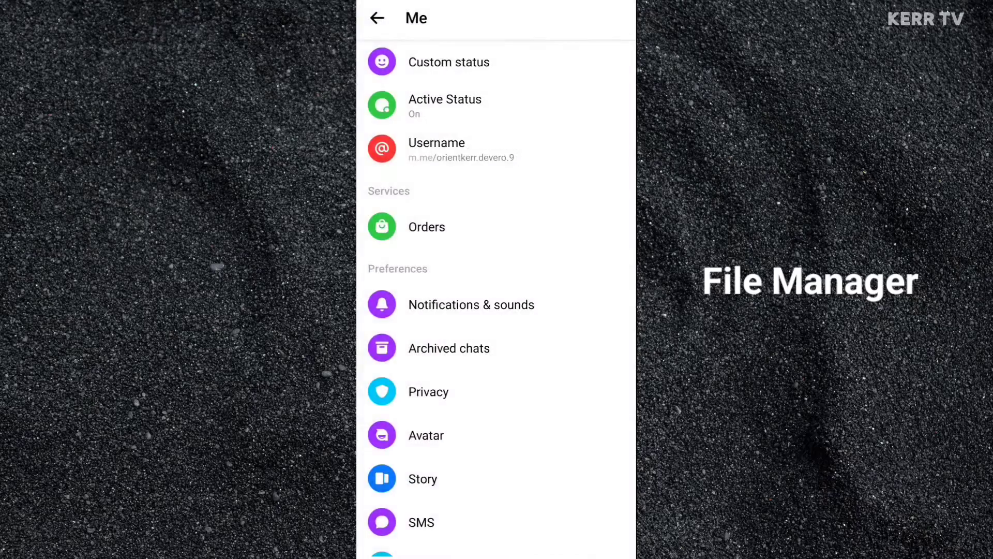
key("alt+Tab")
left_click_drag(496, 256, 495, 15)
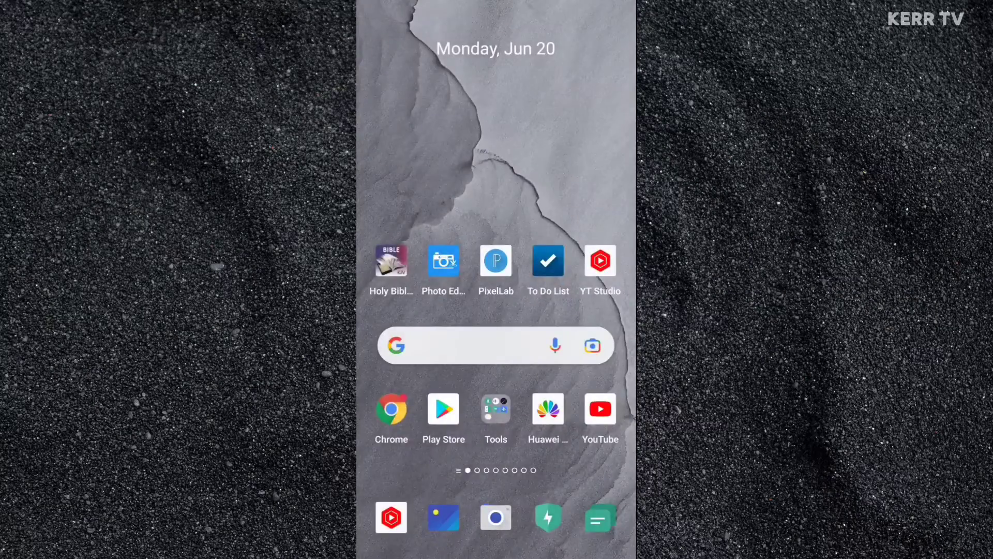
Launch My Files from the app drawer
left_click_drag(497, 465, 496, 156)
scroll(531, 482, "down", 4)
scroll(531, 481, "down", 1)
scroll(531, 481, "down", 3)
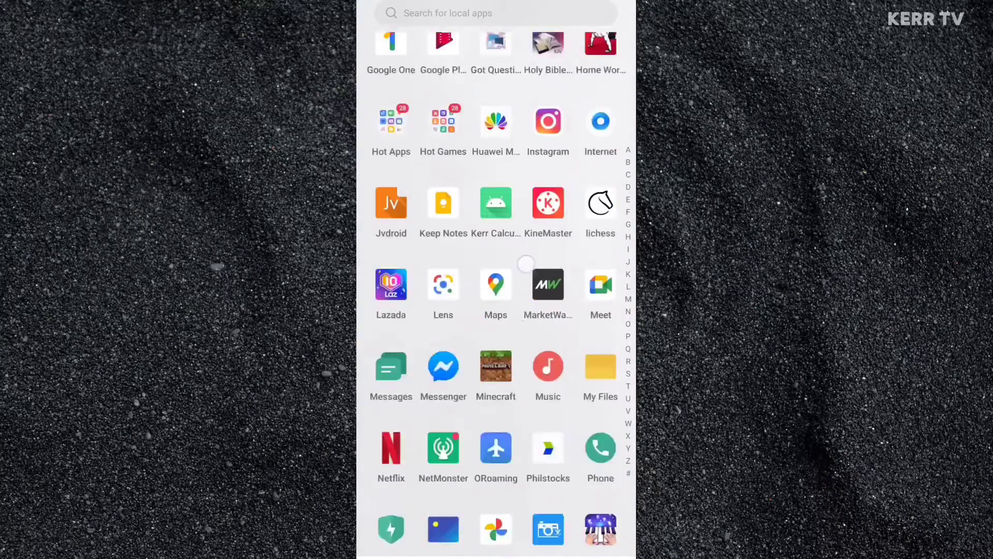
scroll(531, 482, "down", 2)
left_click(601, 202)
scroll(495, 310, "down", 2)
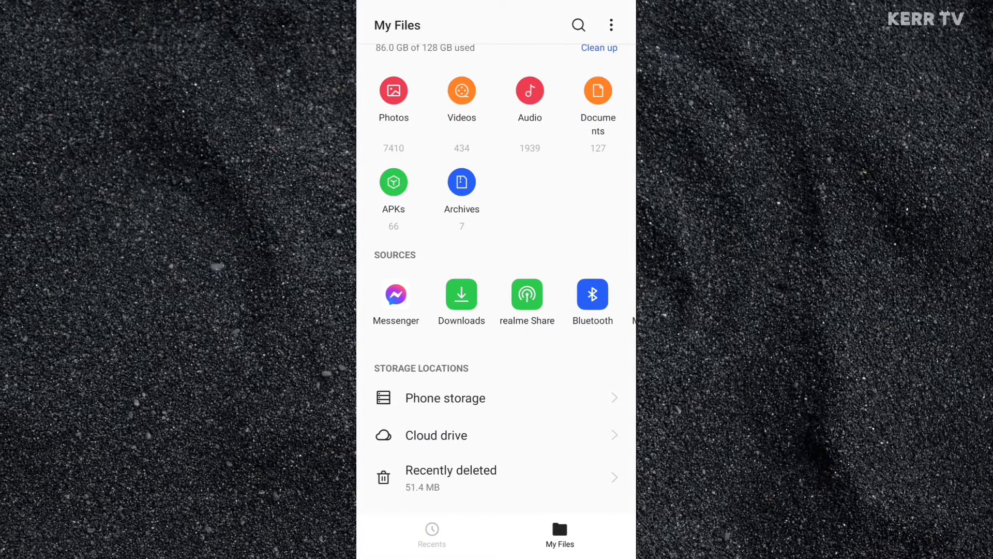
Preview Marimba.mp3 from the Download folder of phone storage
left_click(445, 398)
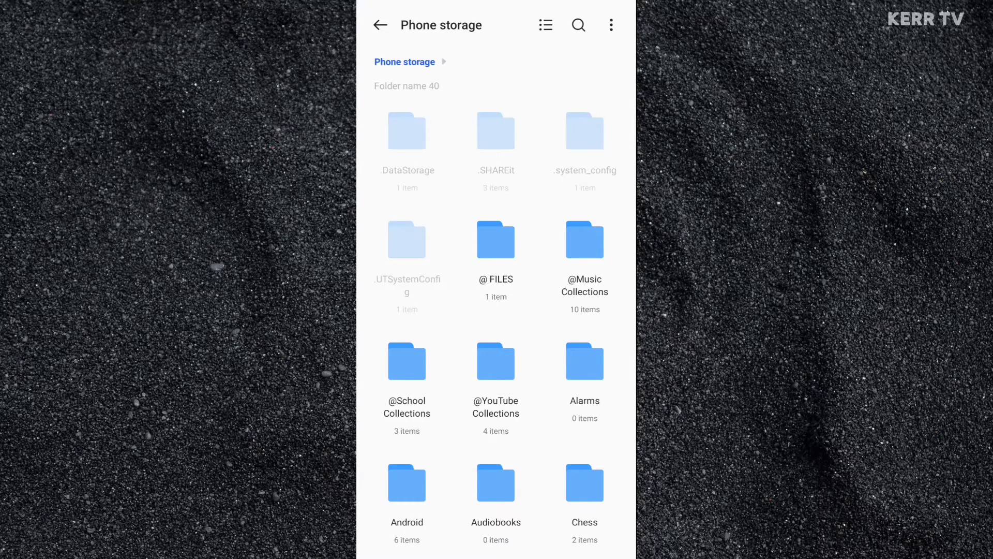
left_click_drag(534, 463, 554, 281)
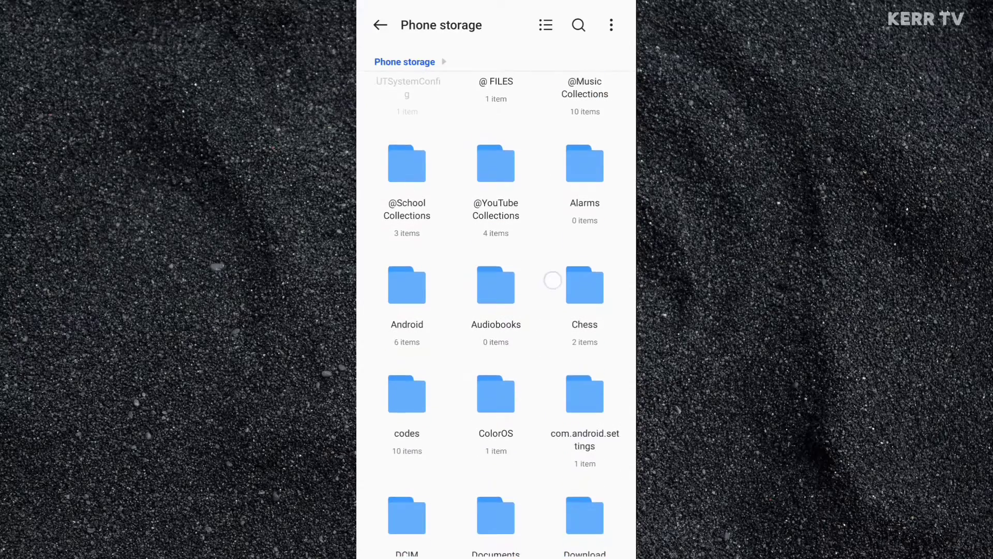
left_click_drag(535, 406, 549, 277)
left_click(585, 353)
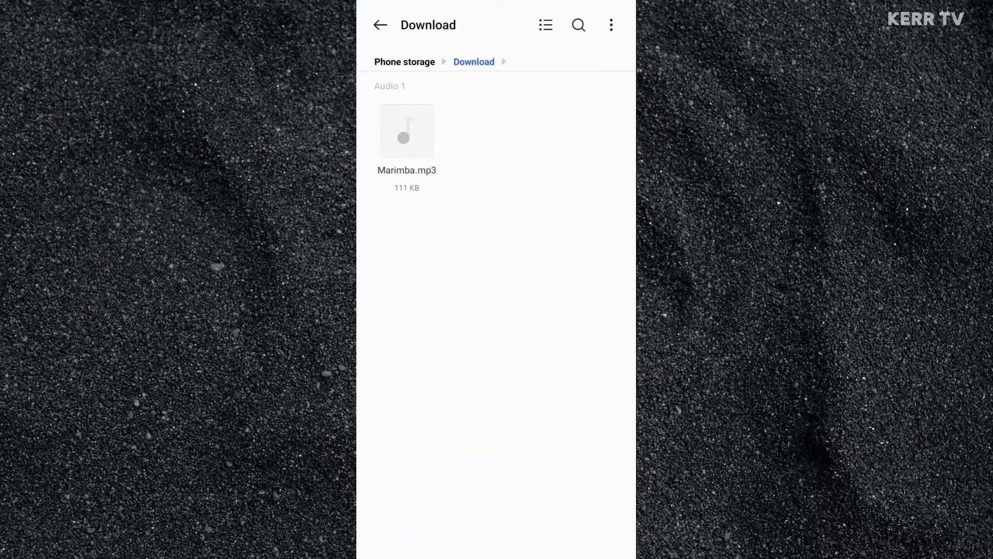
left_click(407, 136)
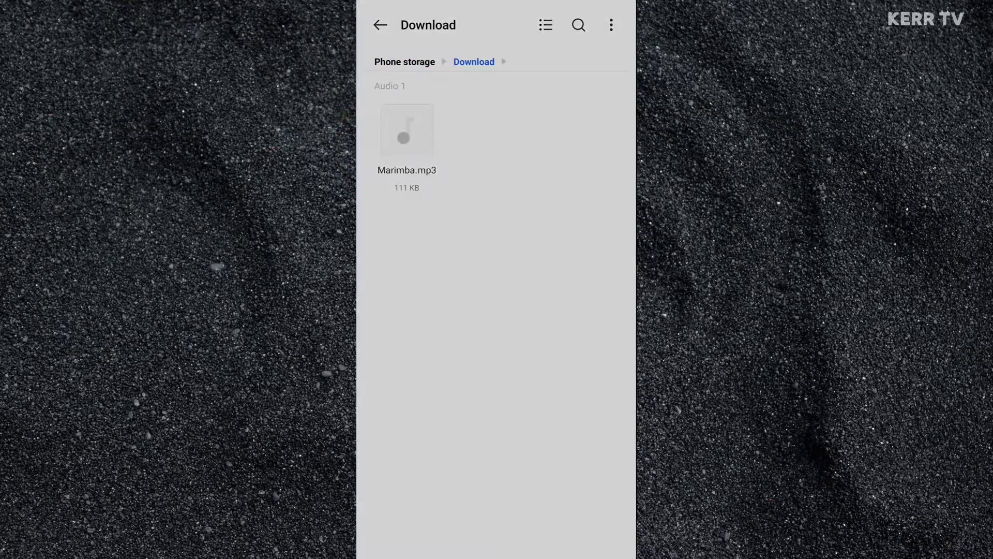
left_click(394, 475)
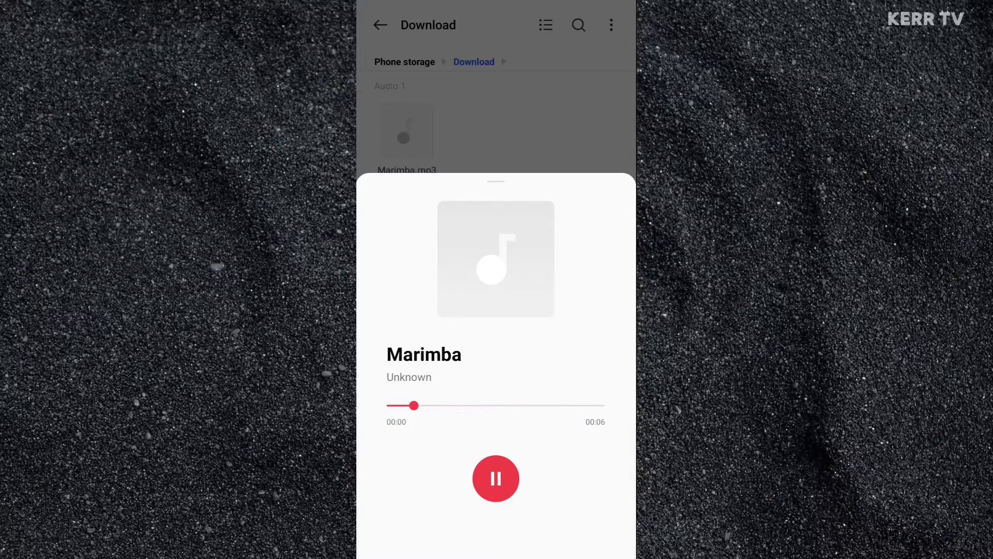
left_click(528, 129)
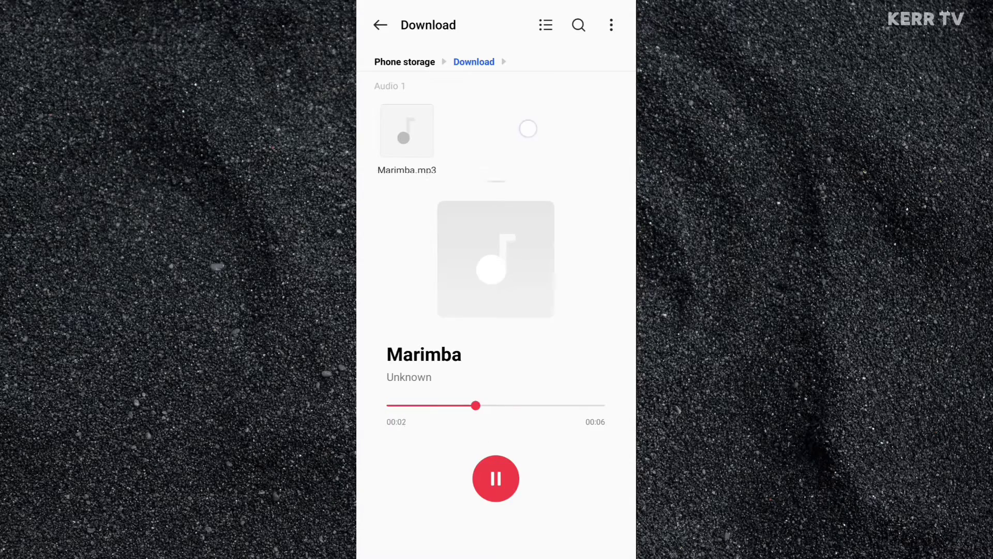
Select Marimba.mp3 in the Download folder
left_click(437, 188)
Start copying Marimba.mp3 and create a new Ringtones folder as its destination
left_click(445, 535)
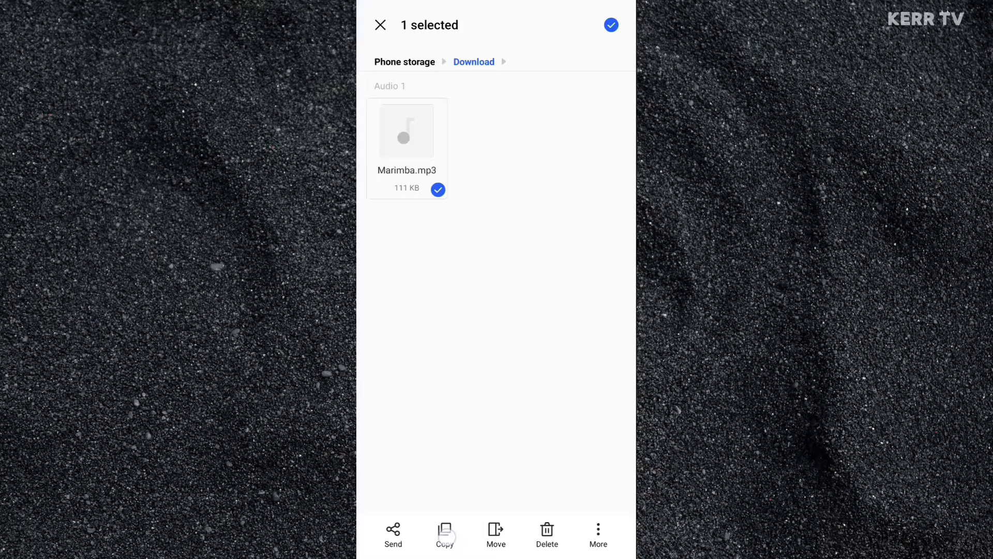
scroll(496, 311, "down", 5)
scroll(496, 310, "down", 5)
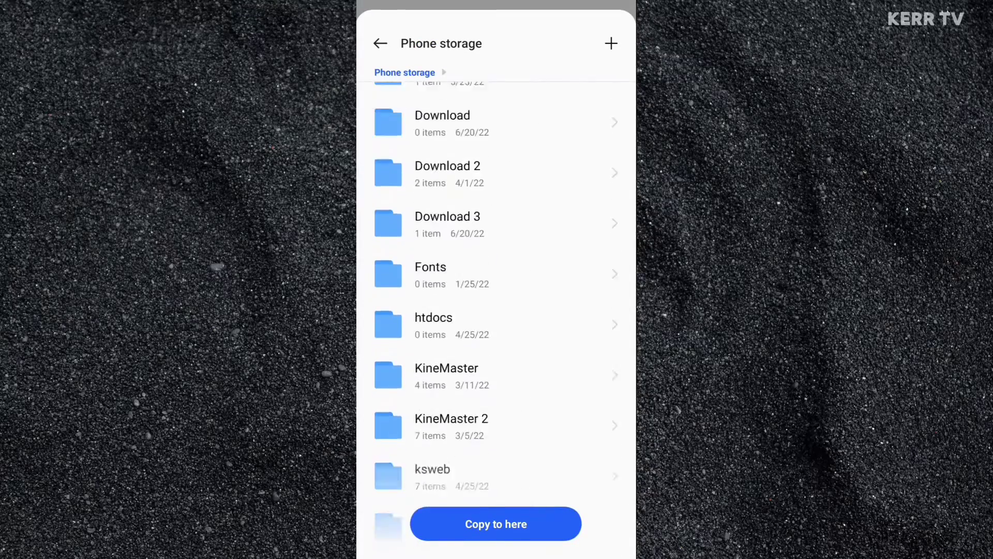
scroll(496, 311, "down", 5)
scroll(496, 311, "down", 5)
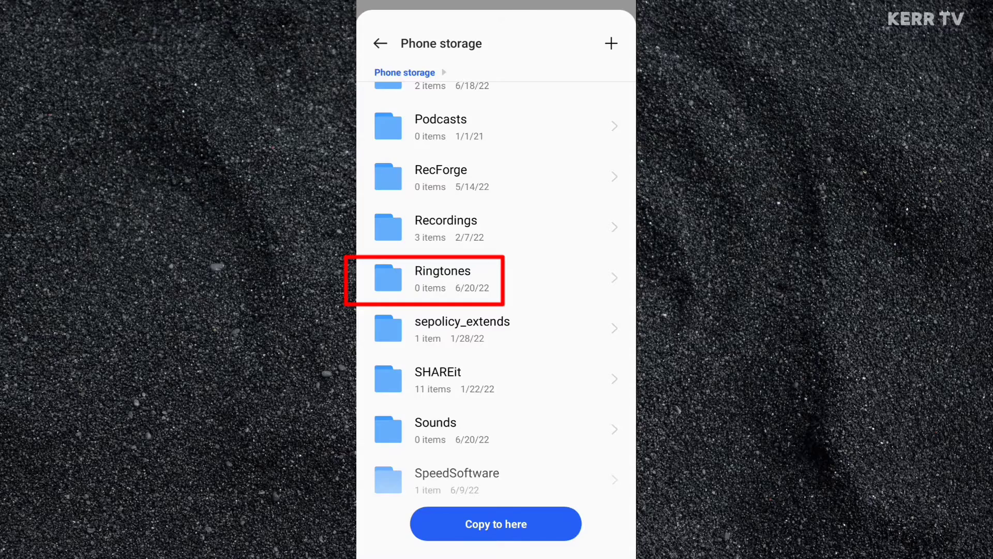
left_click(611, 43)
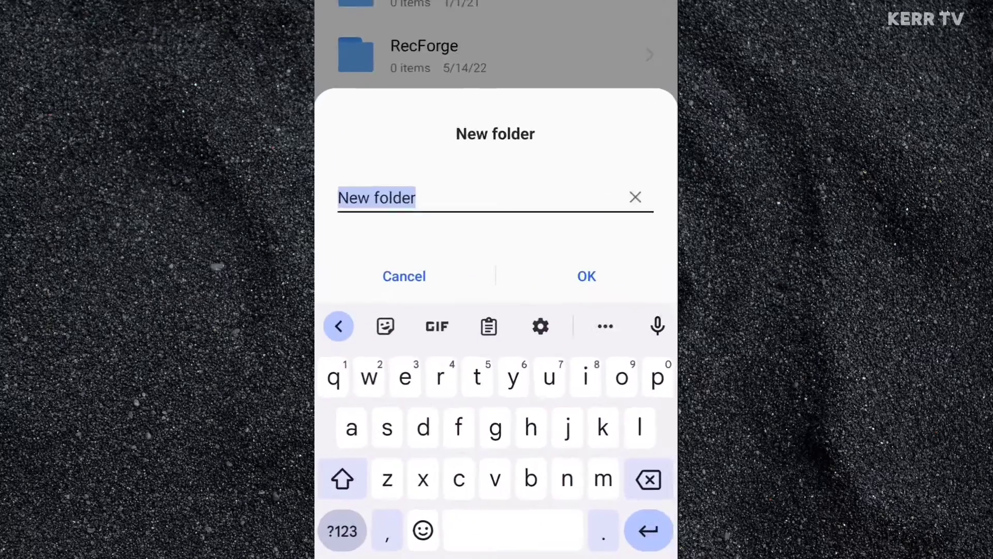
key("BackSpace")
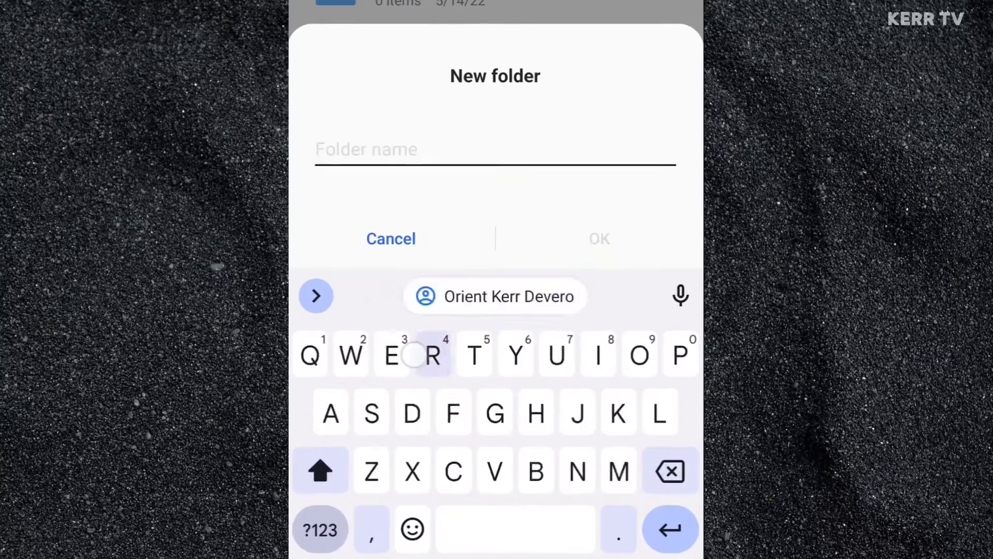
type("Ringtones")
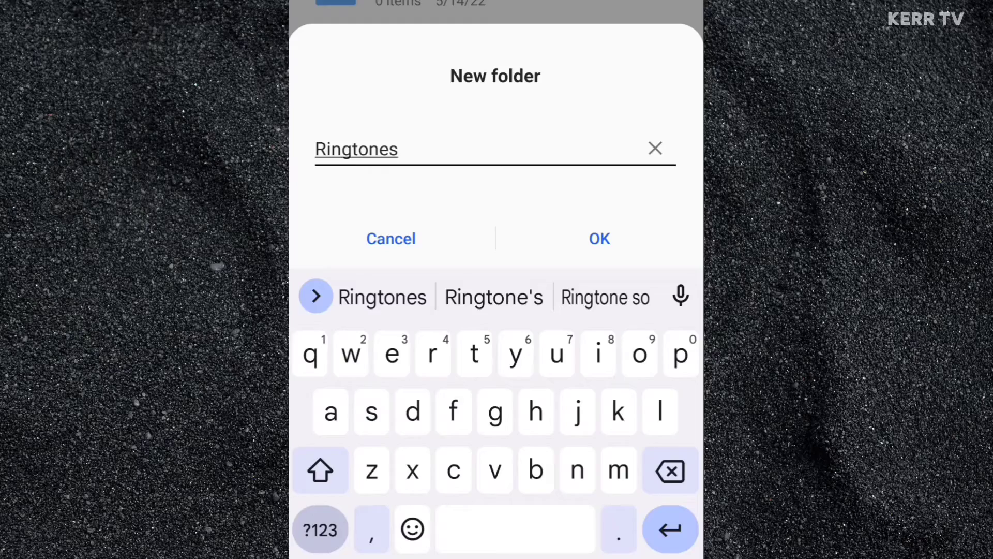
left_click(406, 230)
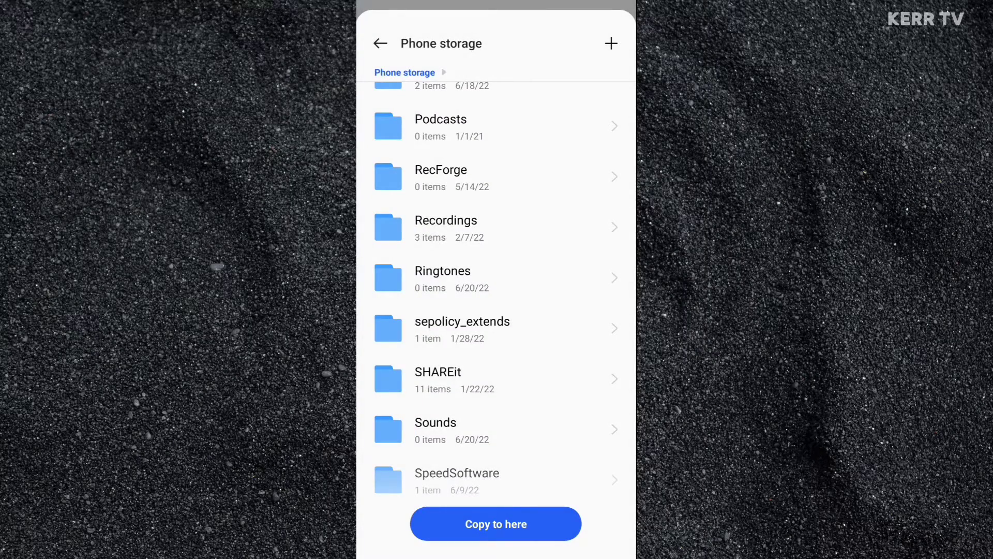
Copy Marimba.mp3 into the Ringtones folder and confirm it is there
left_click(442, 277)
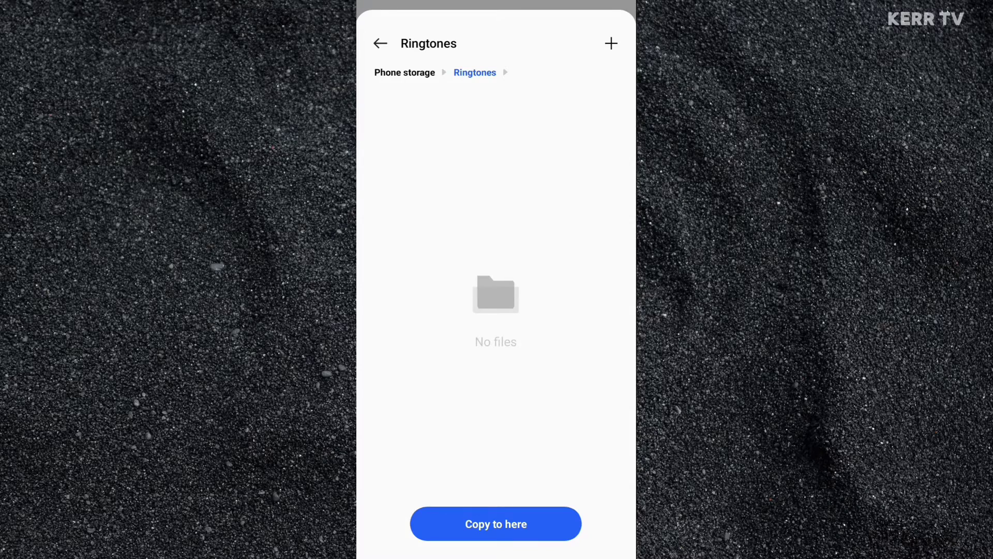
left_click(496, 524)
left_click(380, 25)
scroll(568, 352, "down", 3)
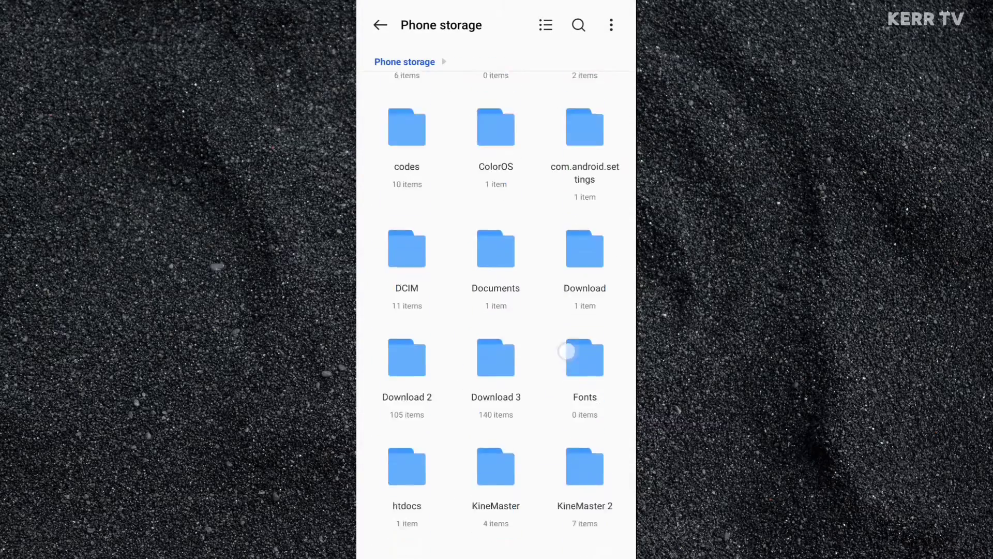
scroll(567, 351, "down", 5)
left_click(582, 322)
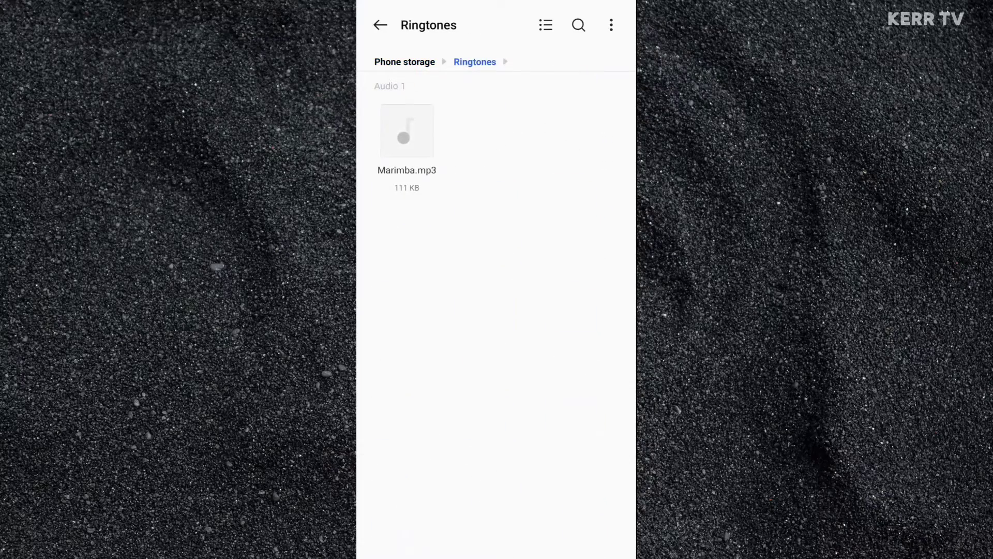
left_click_drag(496, 555, 496, 311)
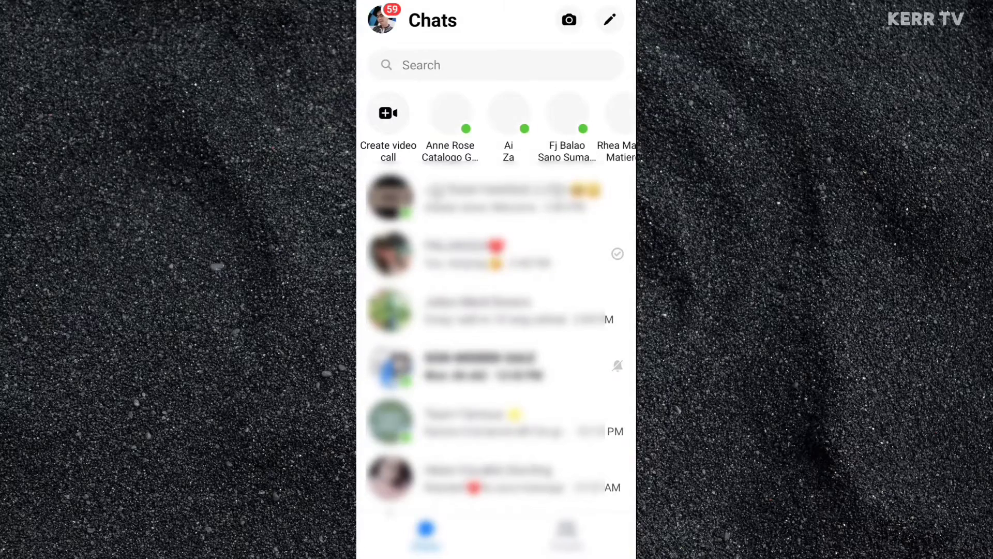
Choose Marimba as Messenger's call ringtone in Notifications & sounds
left_click(381, 19)
left_click_drag(535, 407, 575, 208)
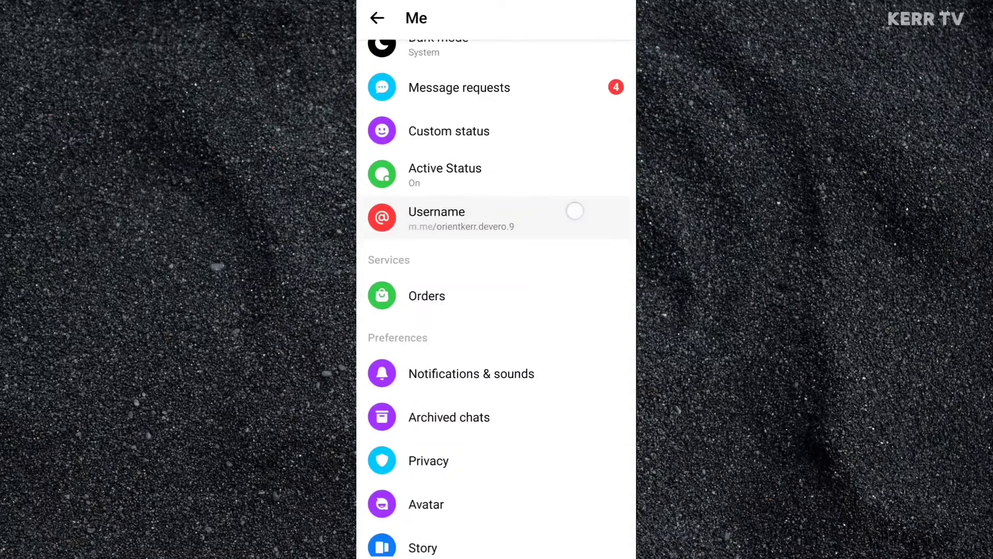
left_click(527, 376)
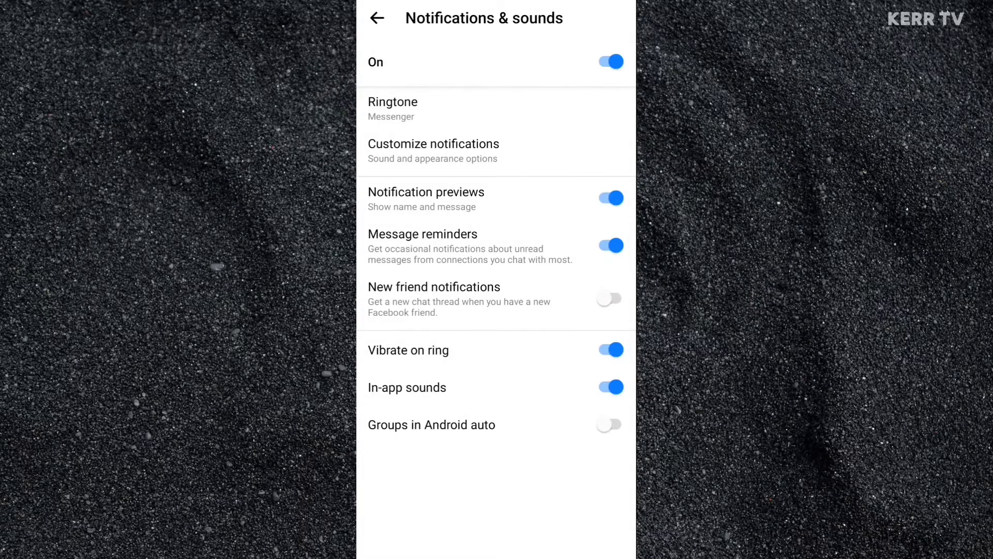
left_click(486, 112)
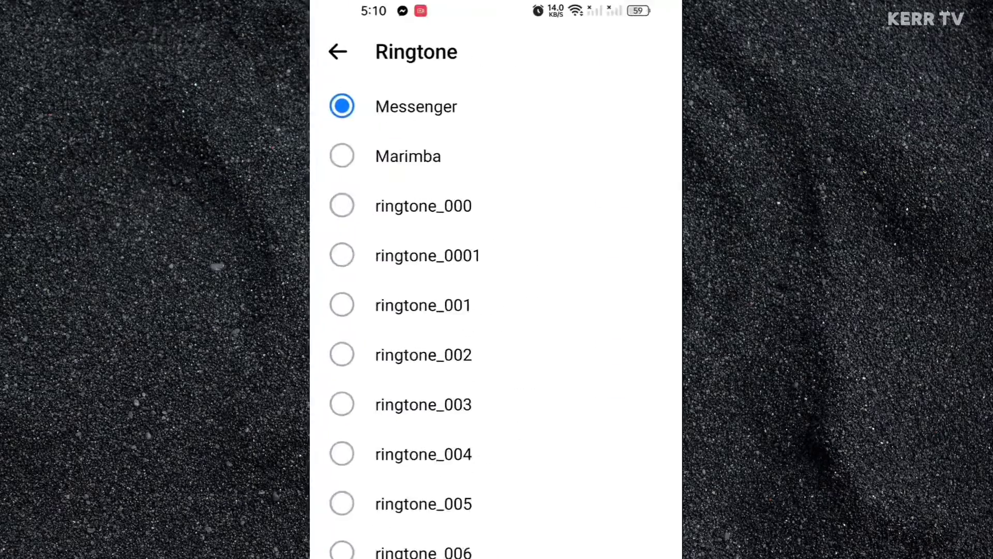
left_click(533, 155)
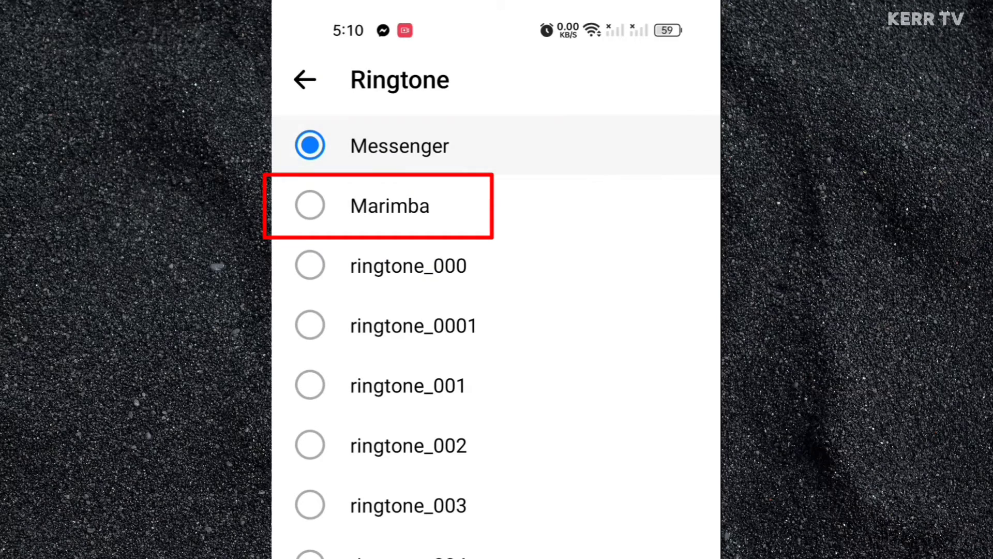
left_click(311, 205)
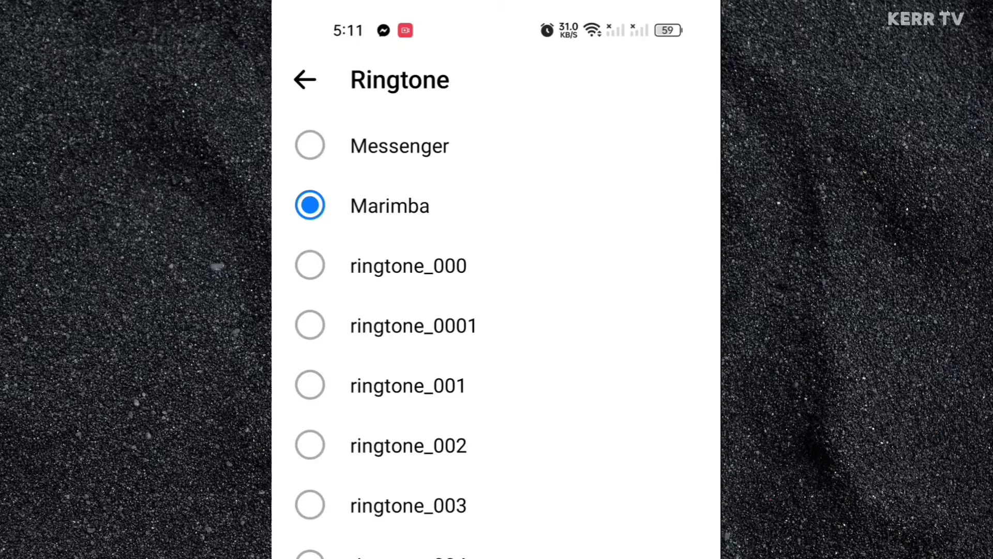
key("XF86PowerOff")
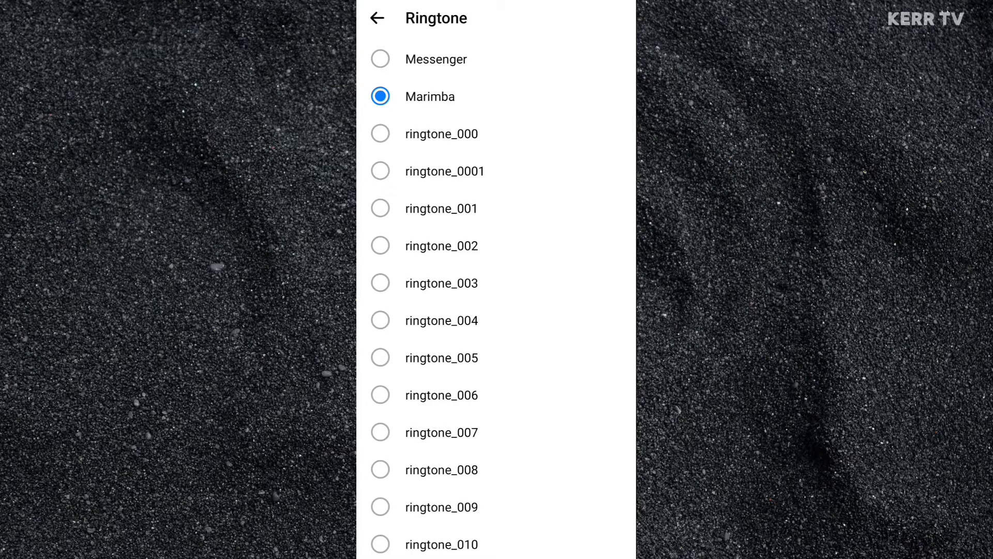
left_click(378, 18)
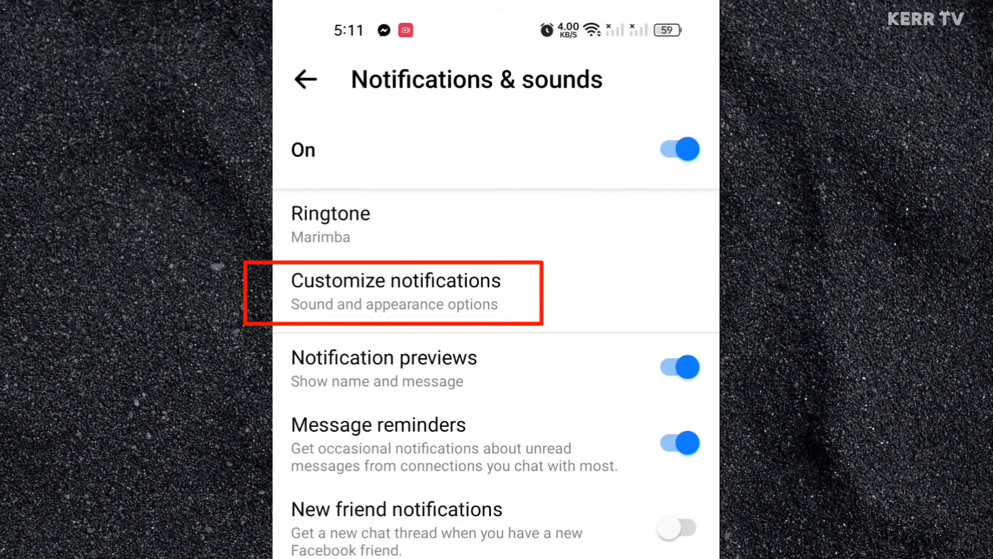
Bring up the Ringtone choices for Messenger's chat notifications via Customize notifications
left_click(482, 293)
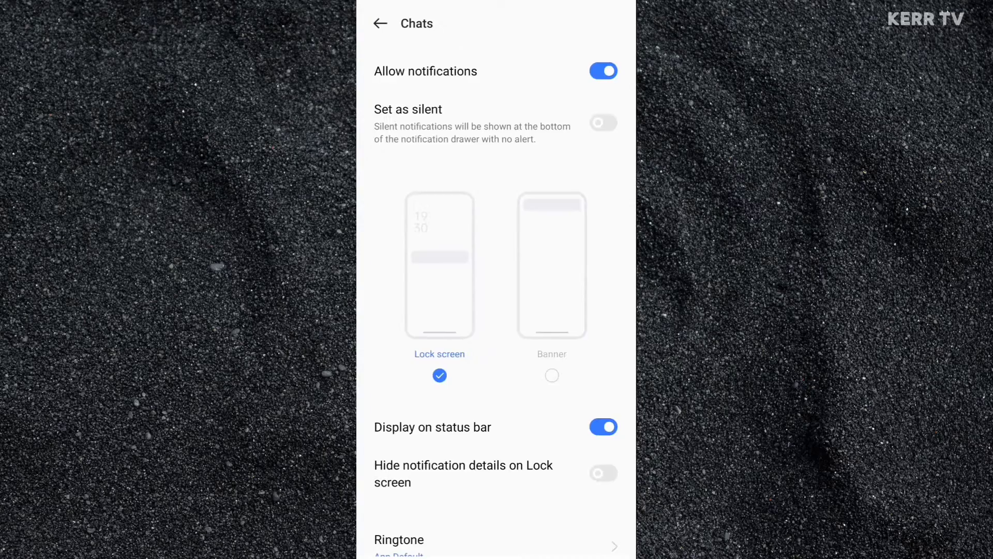
scroll(496, 329, "down", 5)
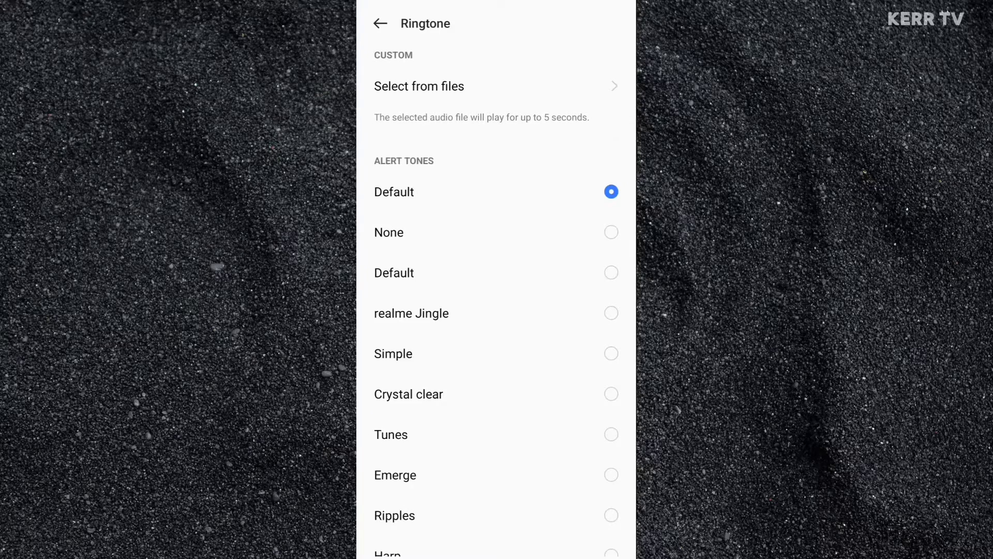
left_click(586, 192)
left_click(558, 199)
left_click(577, 194)
left_click(578, 191)
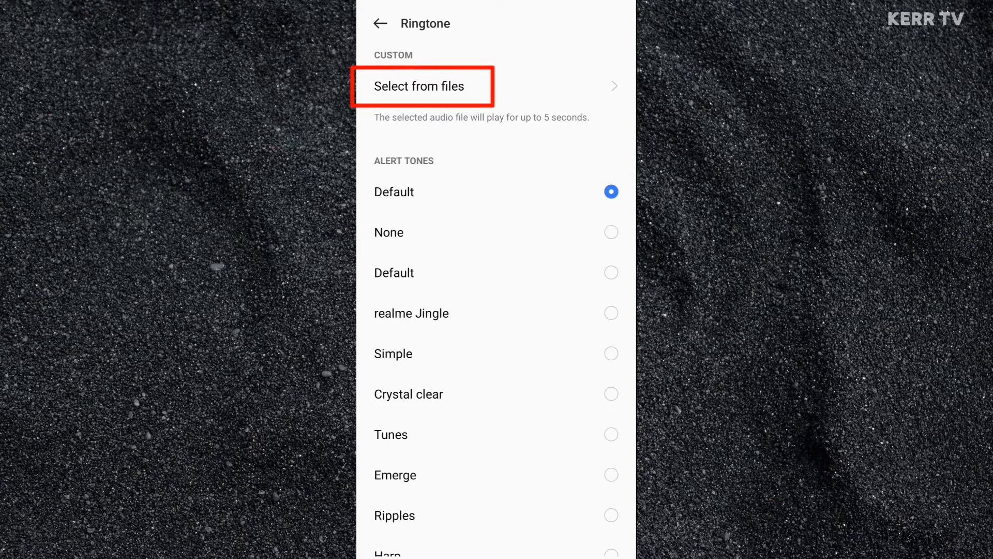
Make Cute Sound.mp3 the custom chat notification sound from the phone's files
left_click(420, 86)
scroll(409, 292, "down", 10)
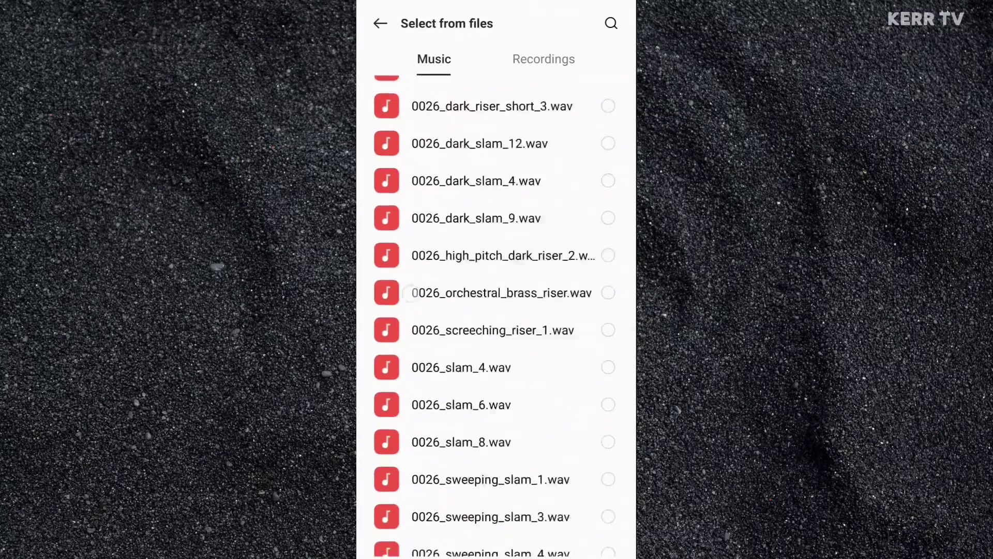
scroll(409, 292, "down", 10)
scroll(421, 337, "down", 10)
scroll(404, 334, "down", 10)
scroll(394, 268, "down", 3)
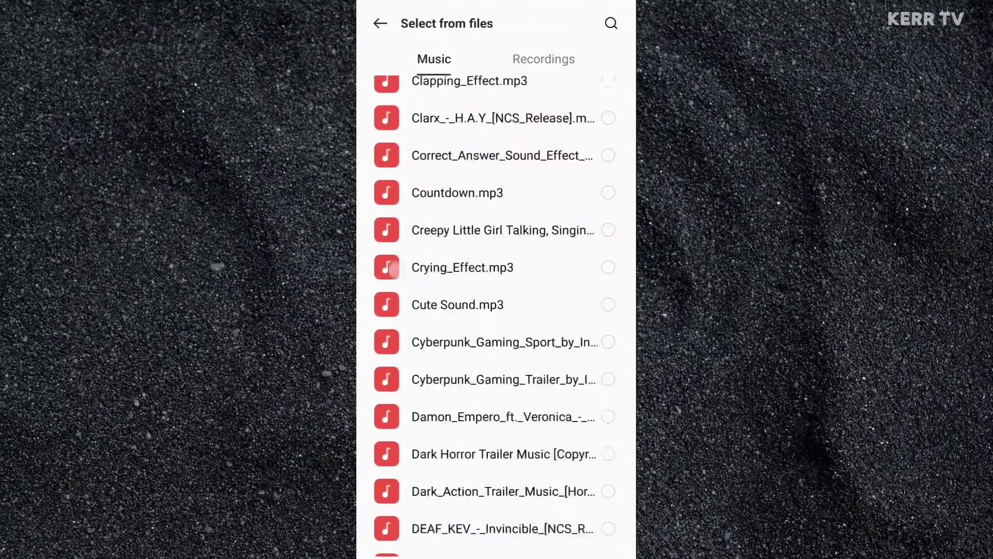
scroll(392, 267, "down", 5)
scroll(392, 267, "up", 2)
scroll(391, 267, "up", 2)
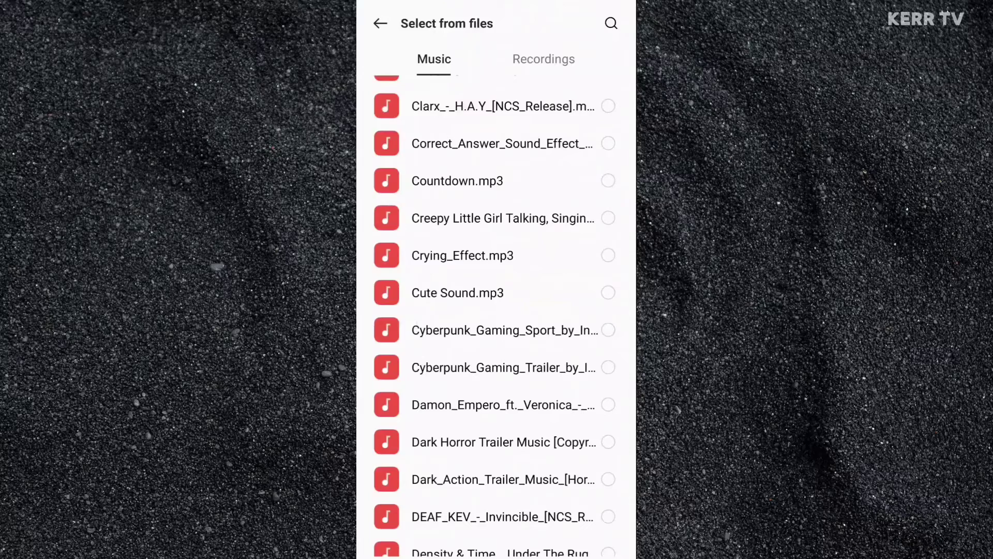
left_click(607, 292)
left_click(380, 24)
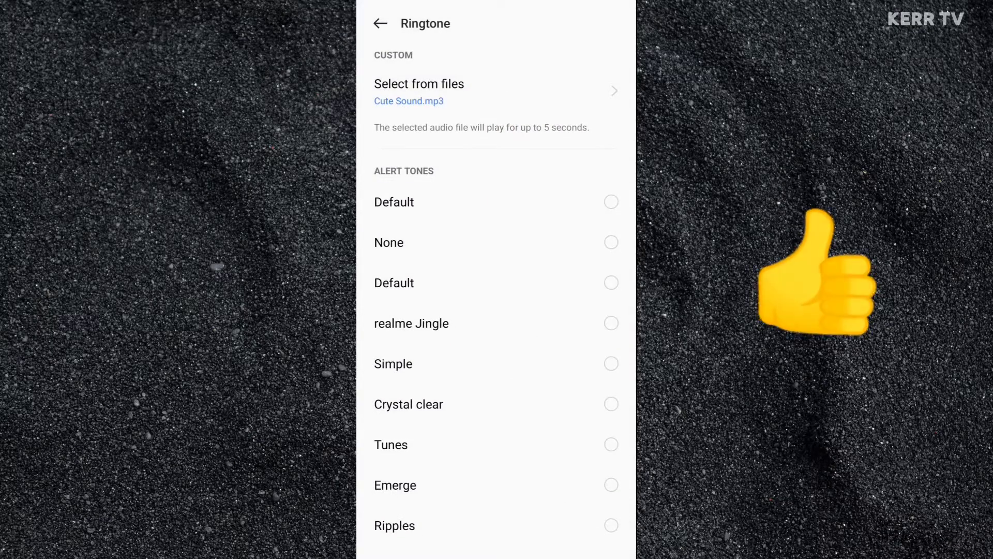
left_click(380, 24)
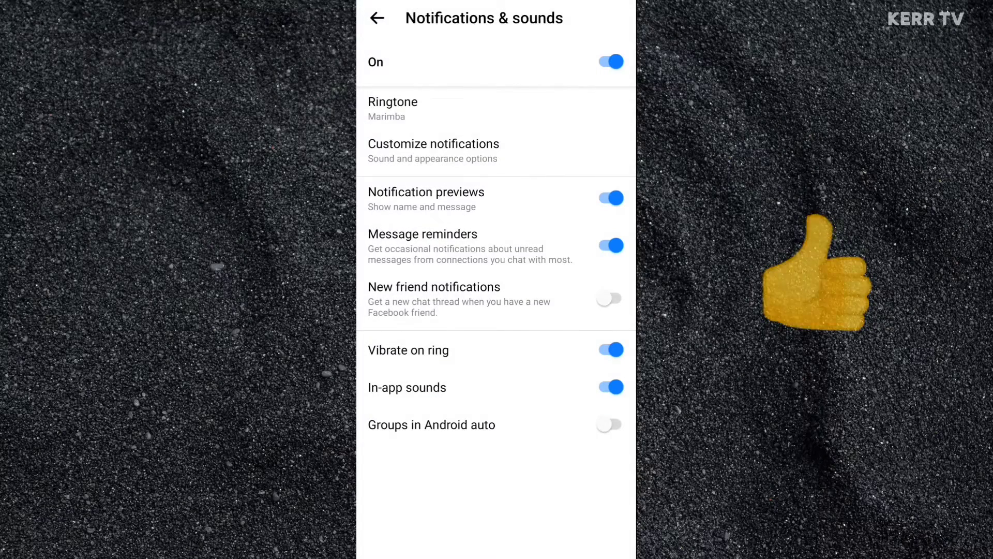
left_click(377, 18)
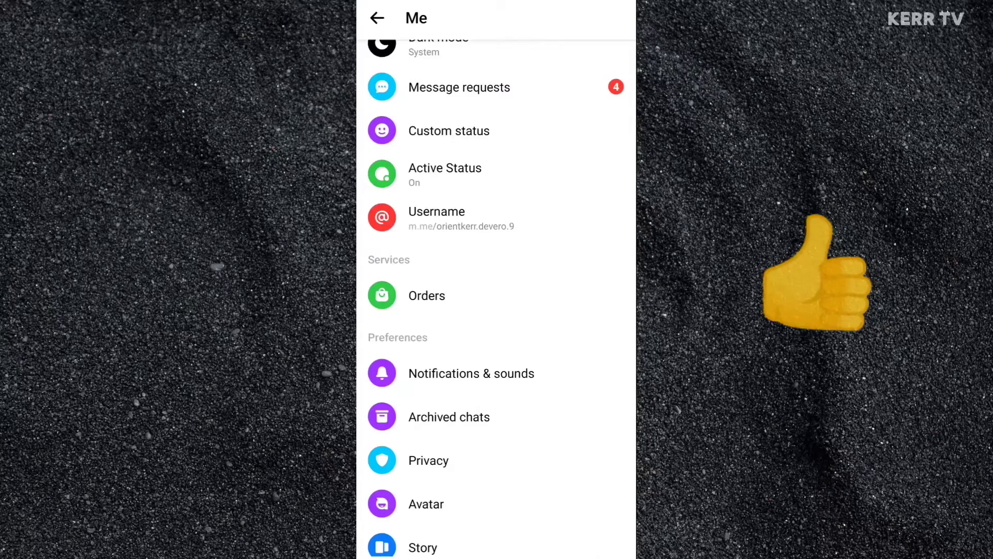
Leave Messenger for the Android home screen
left_click(378, 18)
key("Escape")
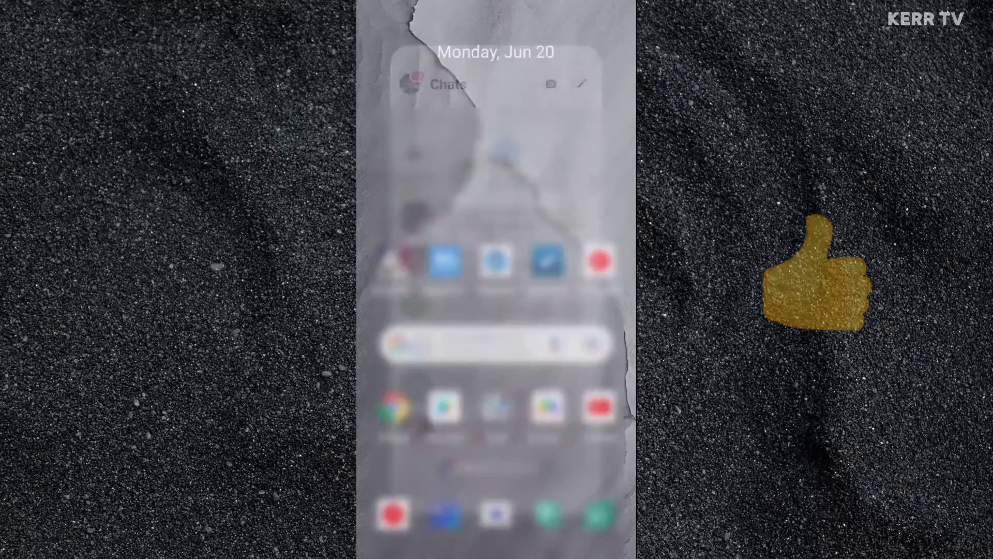